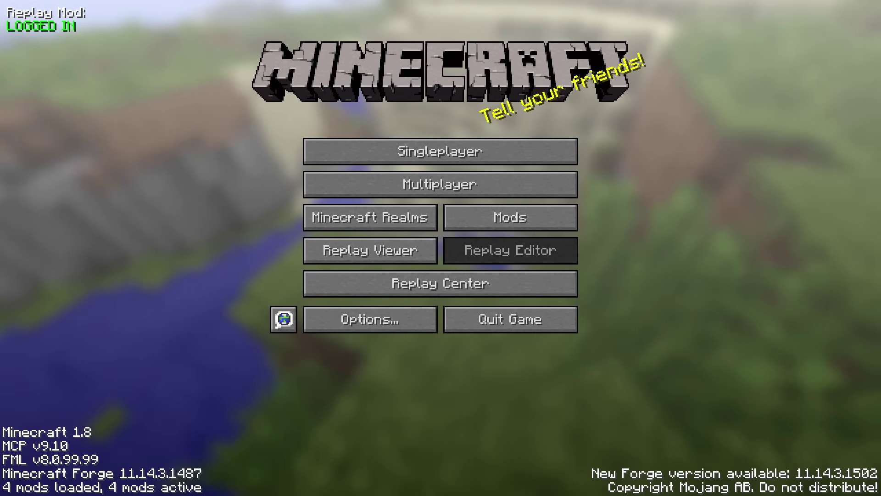
Enter a singleplayer world and dig out the dirt blocks at the base of the nearby tree.
left_click(446, 153)
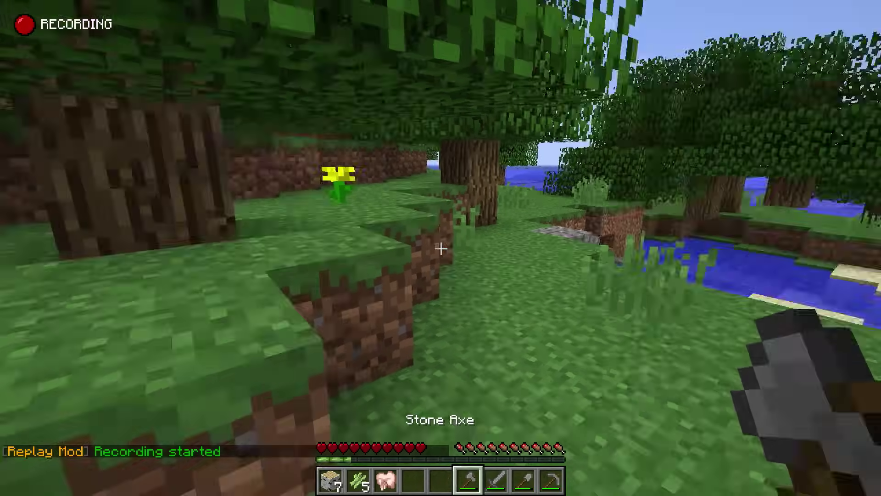
left_click(441, 248)
key("s")
left_click(440, 248)
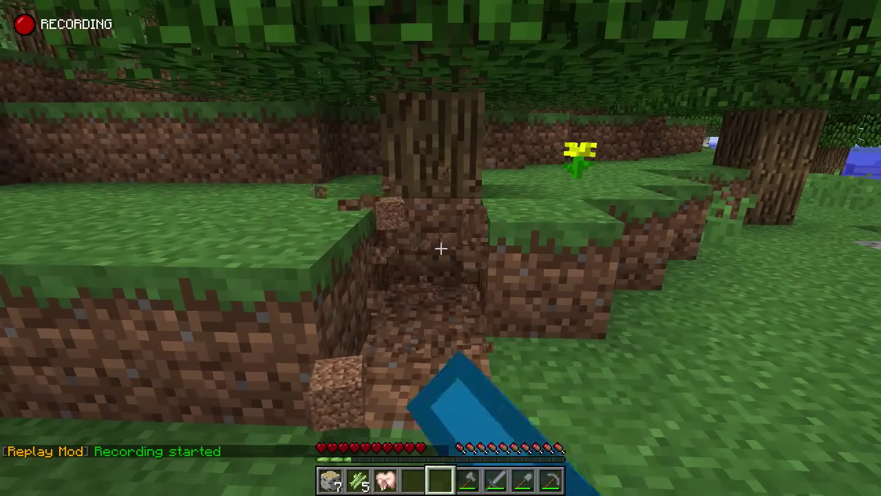
scroll(440, 248, "down", 3)
key("w")
left_click(441, 248)
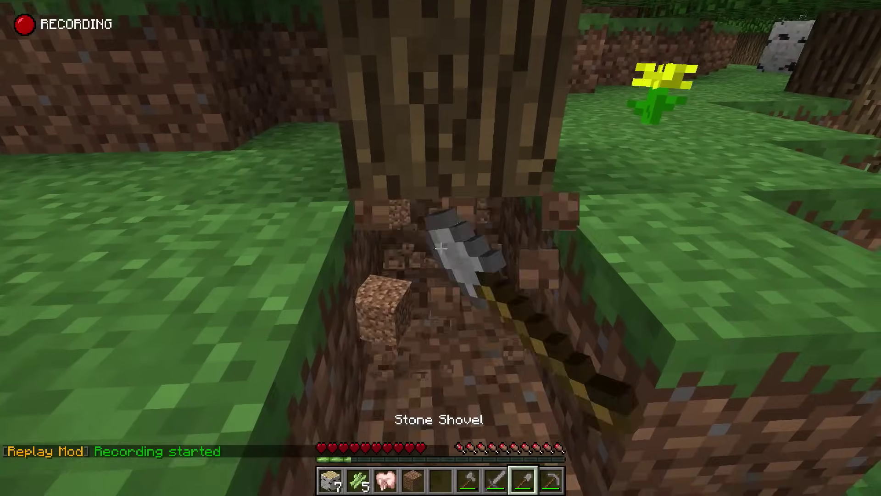
Chop the tree trunk above the dug-out dirt to collect its wood.
scroll(440, 249, "up", 2)
left_click(441, 248)
left_click_drag(441, 248, 440, 249)
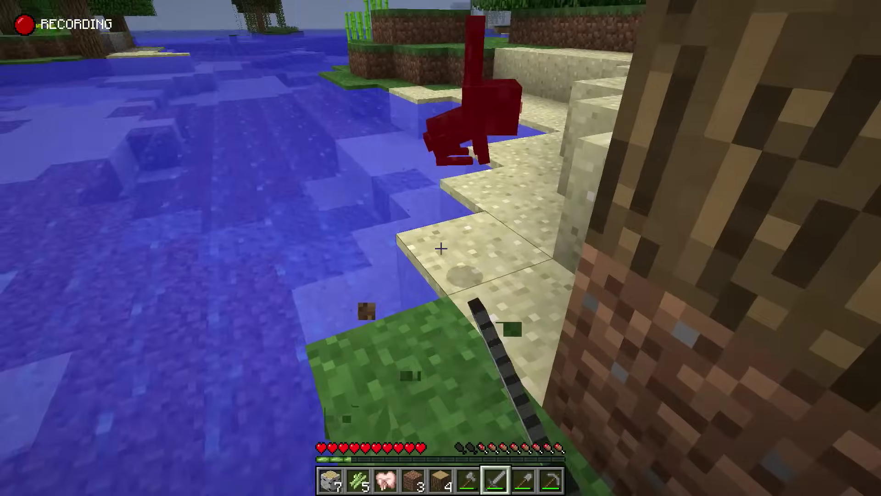
Attack the animal on the shore with the stone sword and move on up the sand bank.
key("w")
left_click(441, 249)
key("w")
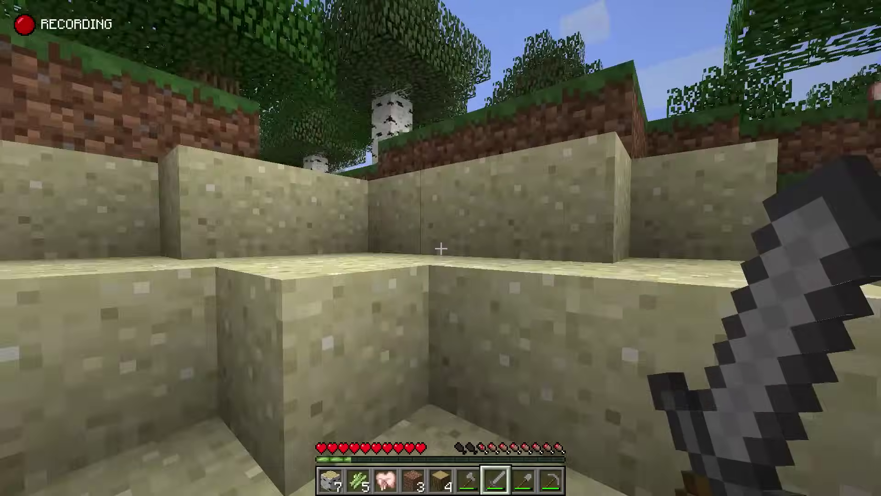
key("space")
key("w")
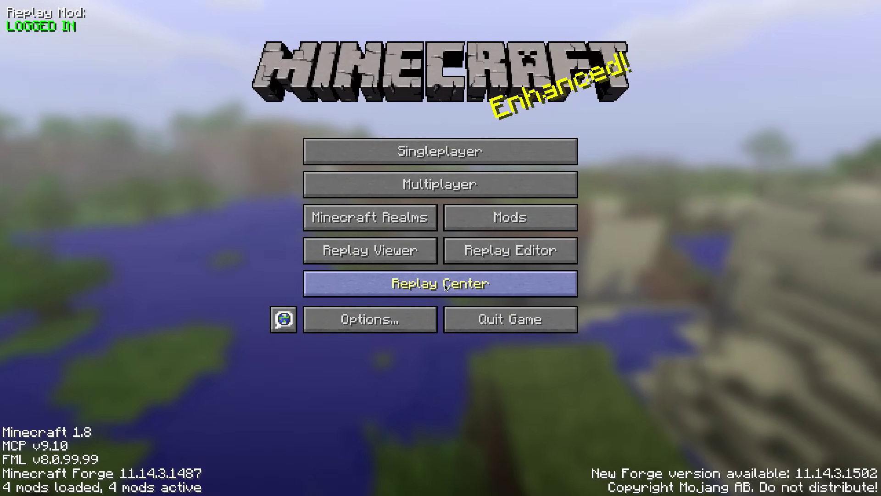
Load the replay 2015_08_11_20_13_03 from the Replay Viewer.
left_click(380, 253)
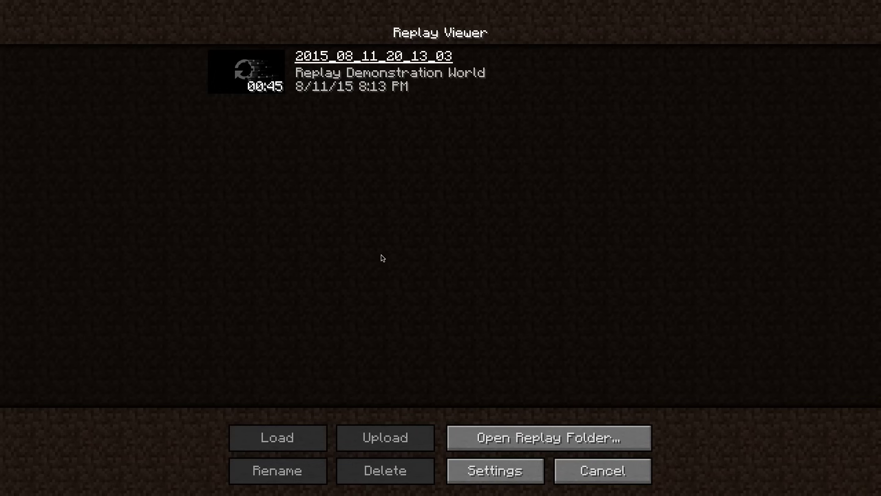
left_click(333, 89)
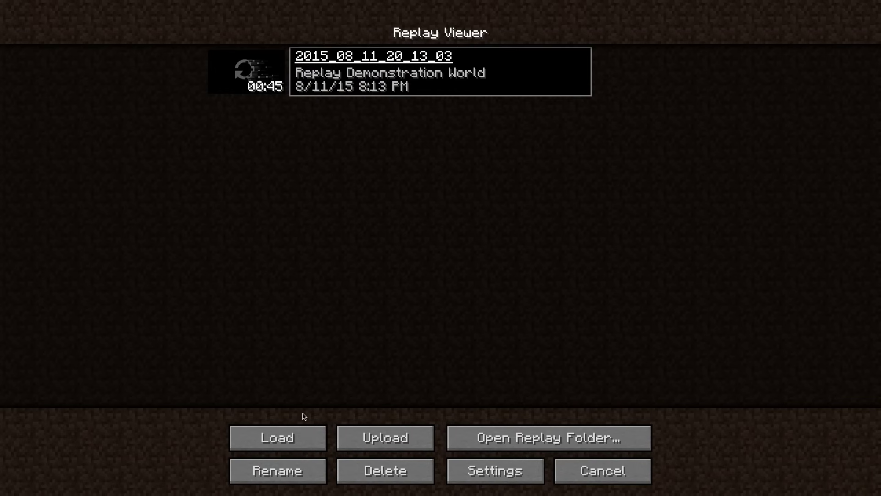
left_click(300, 429)
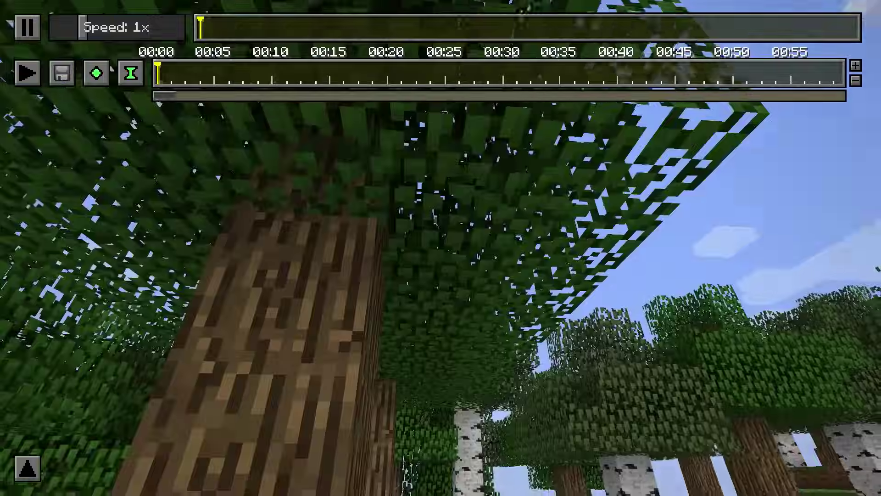
Fly the free camera around the recorded player by the lake to view the scene from several angles.
key("w")
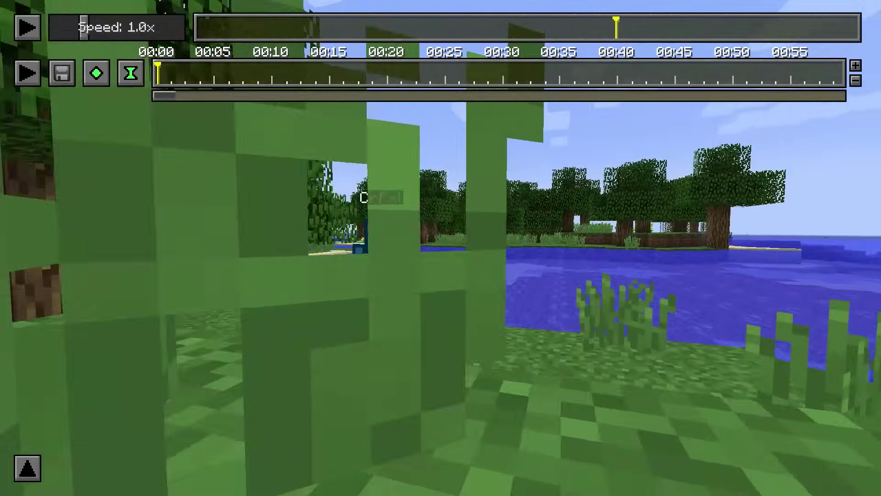
key("a")
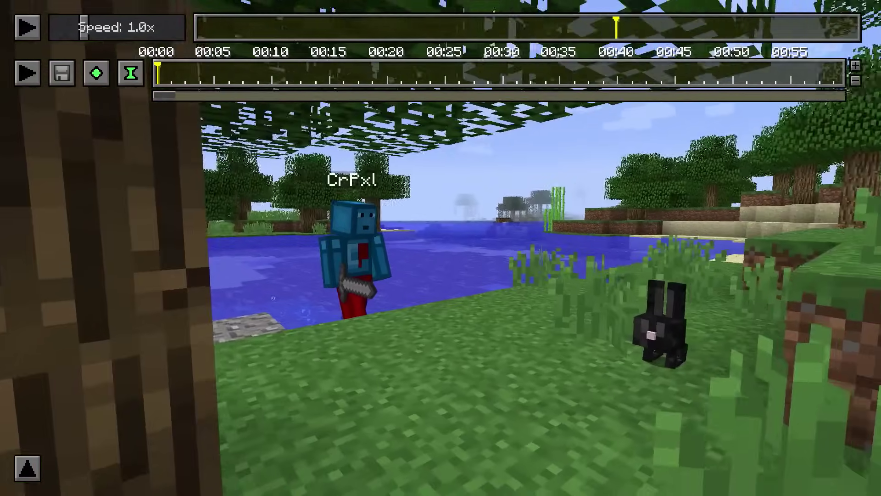
key("w")
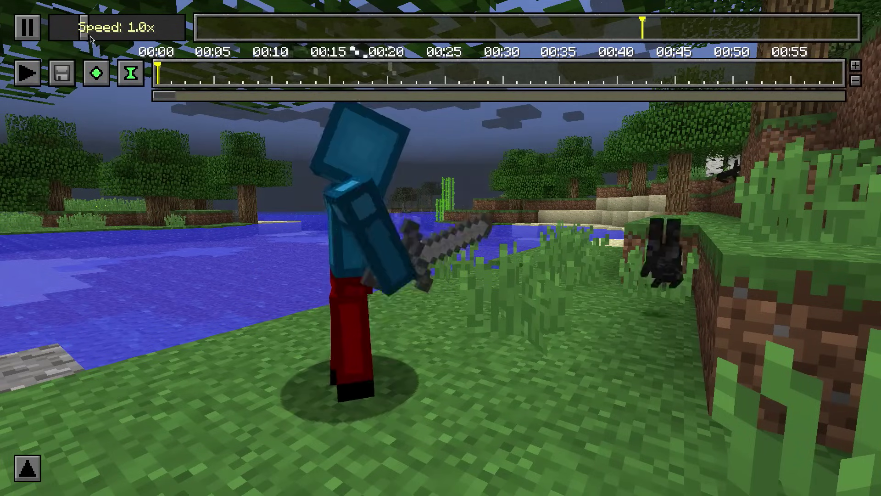
key("Escape")
key("a")
key("w")
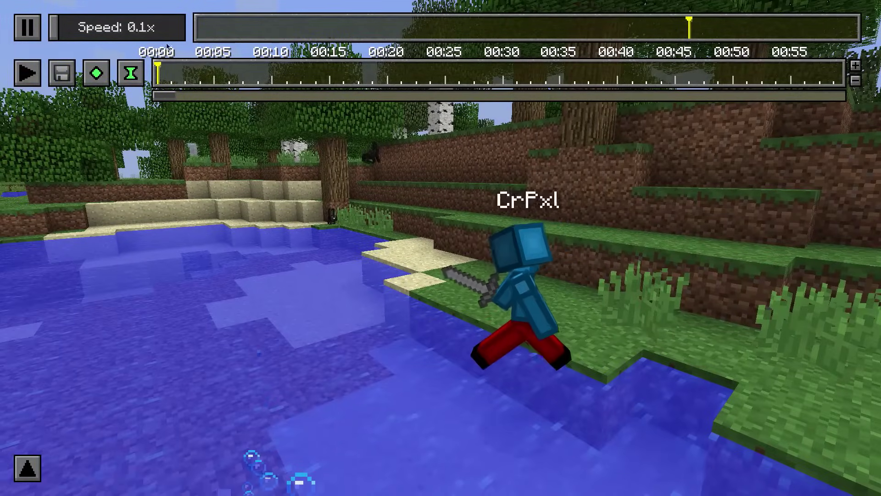
Raise the replay's playback speed above slow motion and resume playback.
left_click(156, 30)
left_click_drag(161, 32, 182, 30)
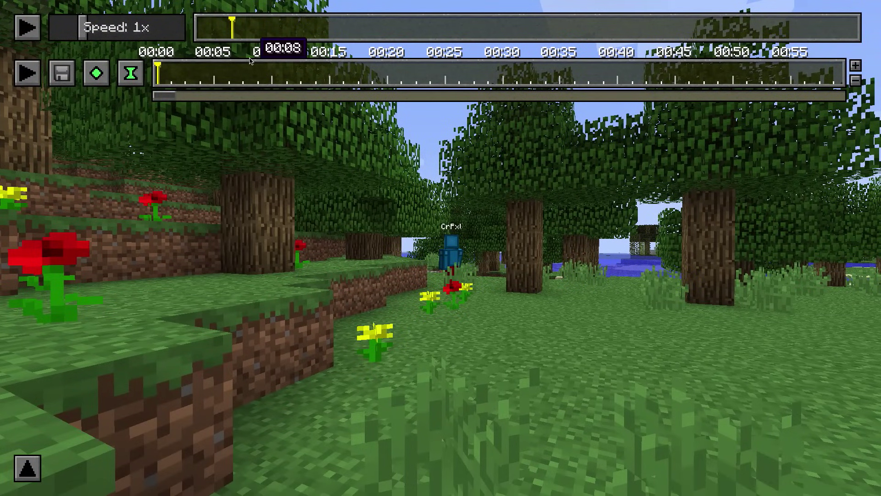
key("p")
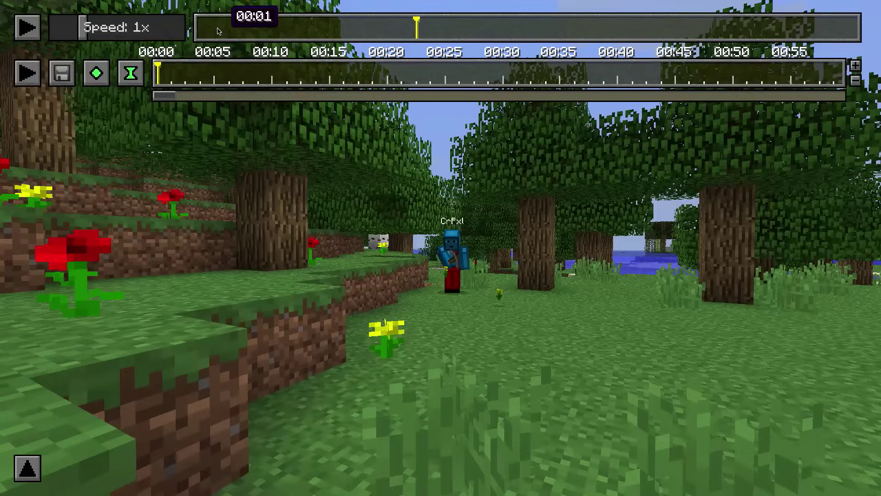
Jump back to the start of the replay, play it, and pull the camera back from the player.
left_click(200, 32)
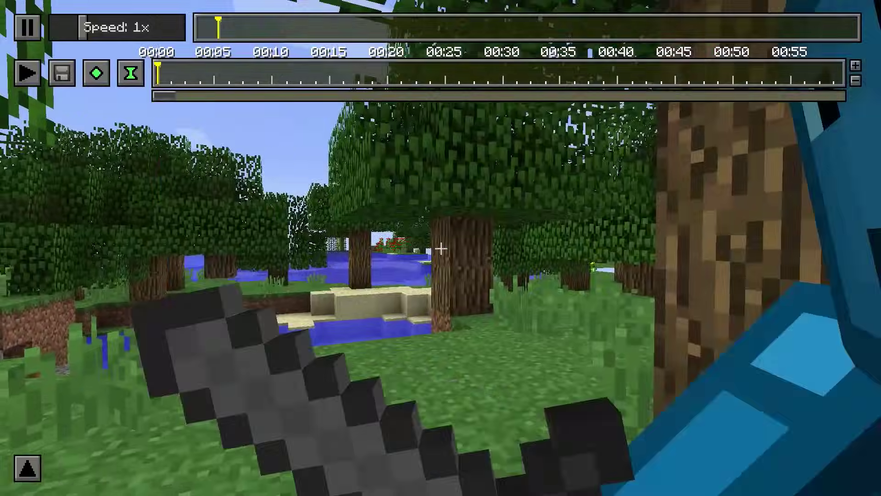
key("p")
key("s")
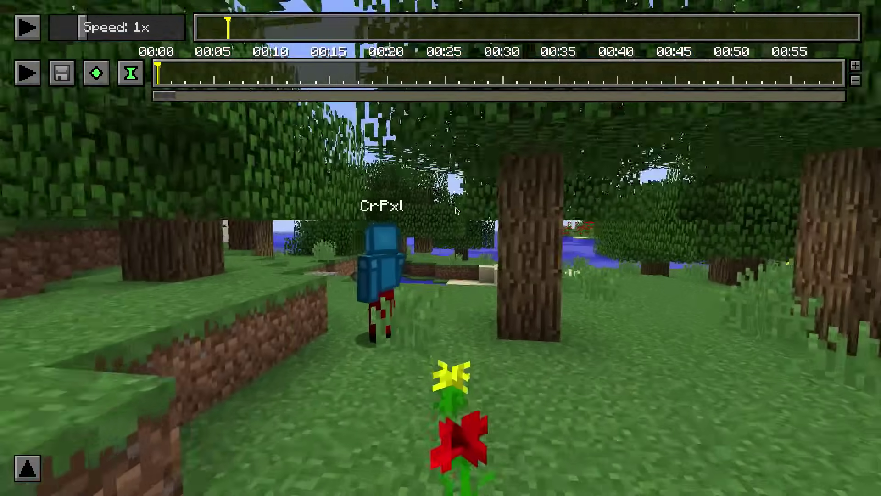
Jump ahead to a point past the middle of the replay and resume playback from there.
key("t")
left_click(599, 24)
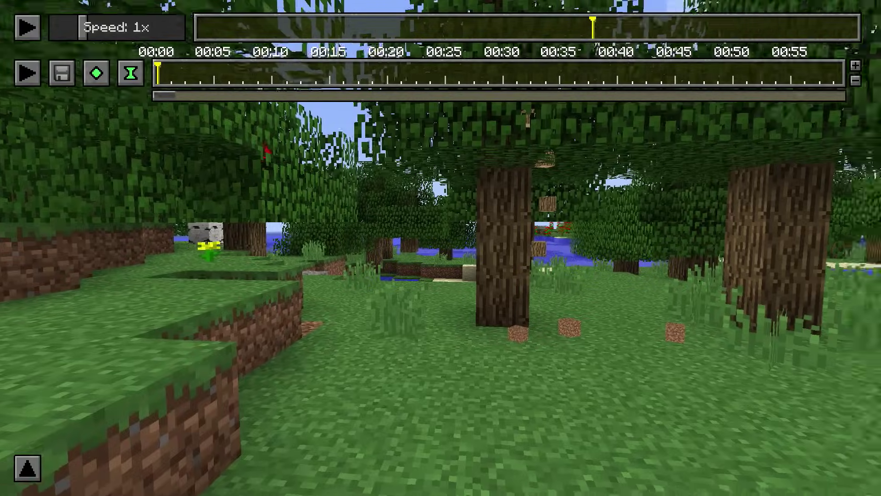
key("p")
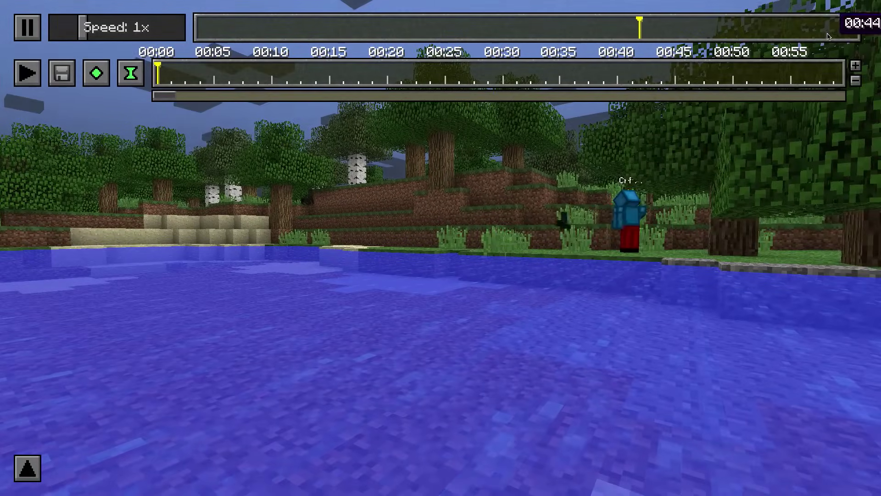
Jump close to the replay's end and fly the camera across the water towards the player at the sandy shore.
left_click(828, 37)
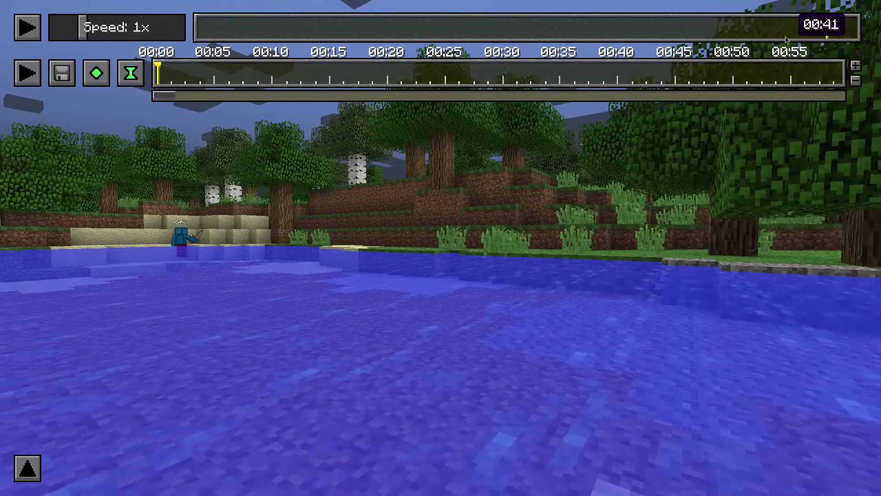
key("Escape")
key("w")
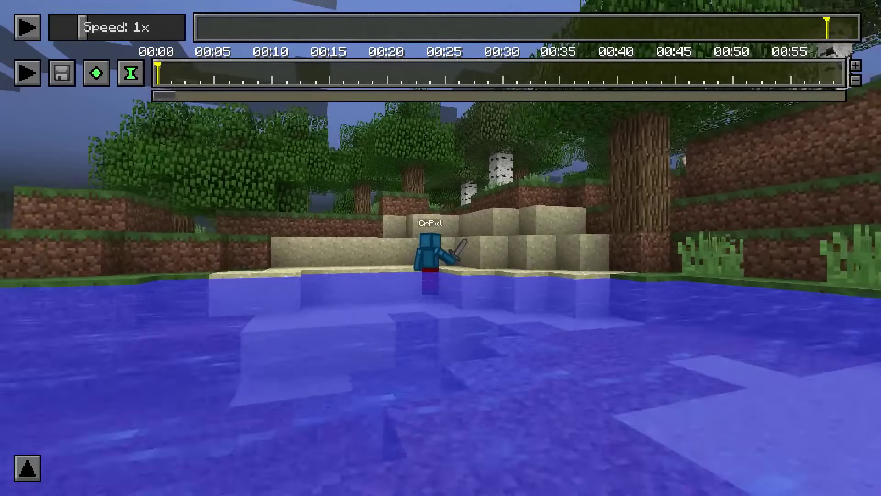
key("p")
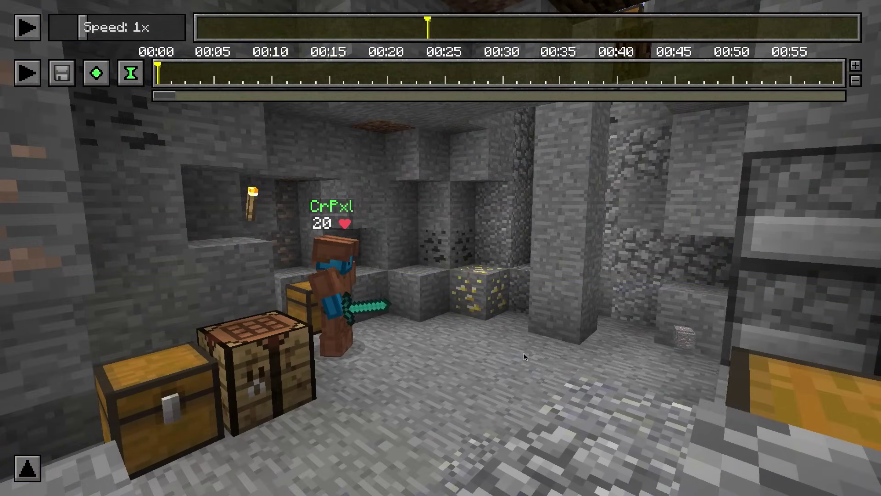
key("p")
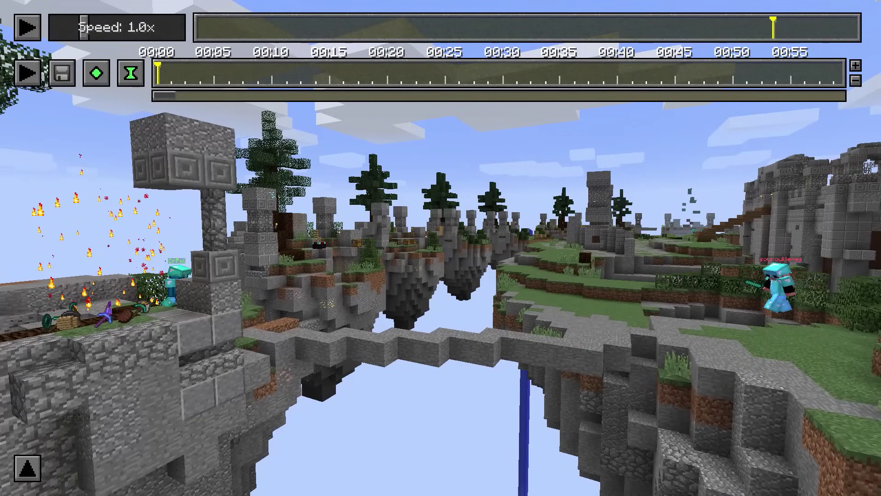
Add a camera position keyframe at 00:00 and another at about 00:04 from behind the armoured player on the grassy island.
key("t")
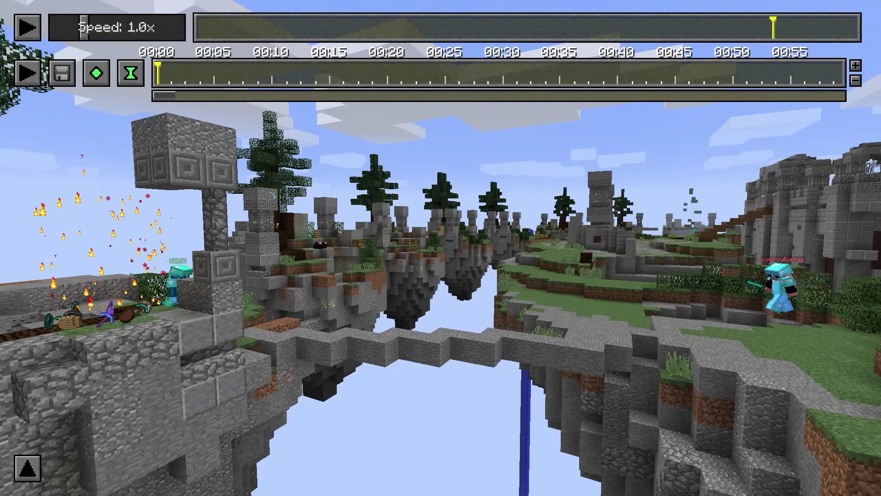
left_click(96, 72)
left_click(202, 74)
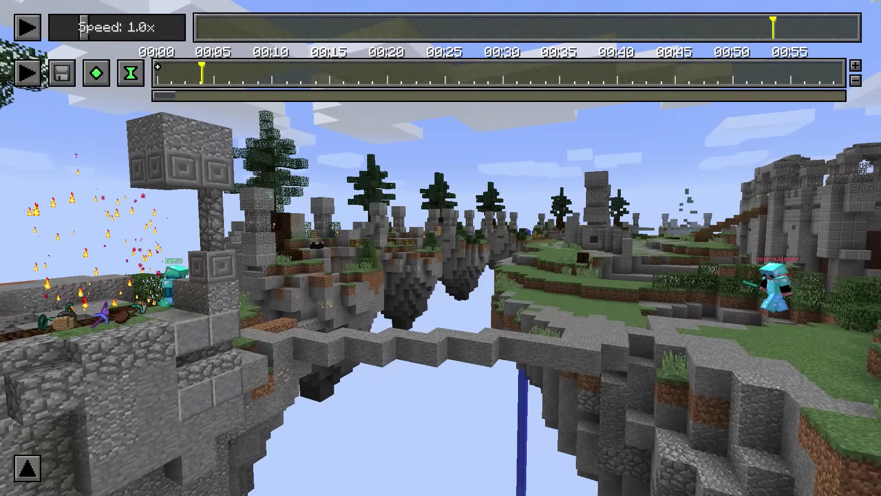
key("d")
key("d")
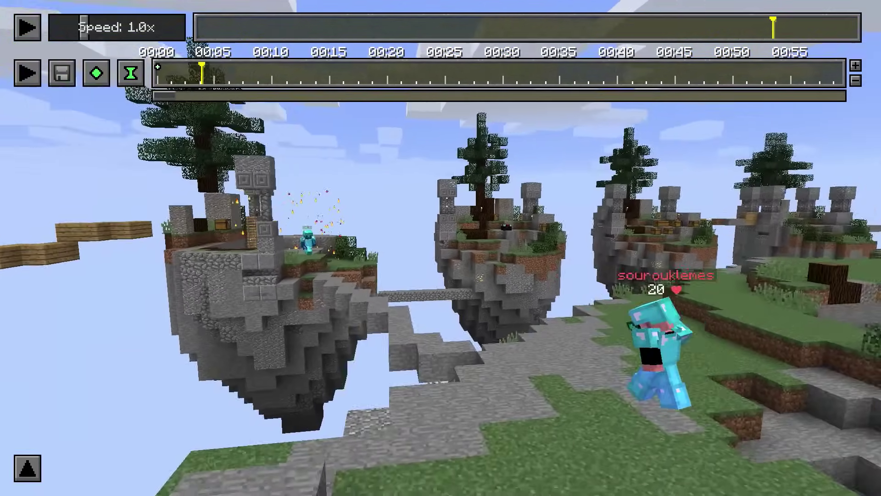
key("t")
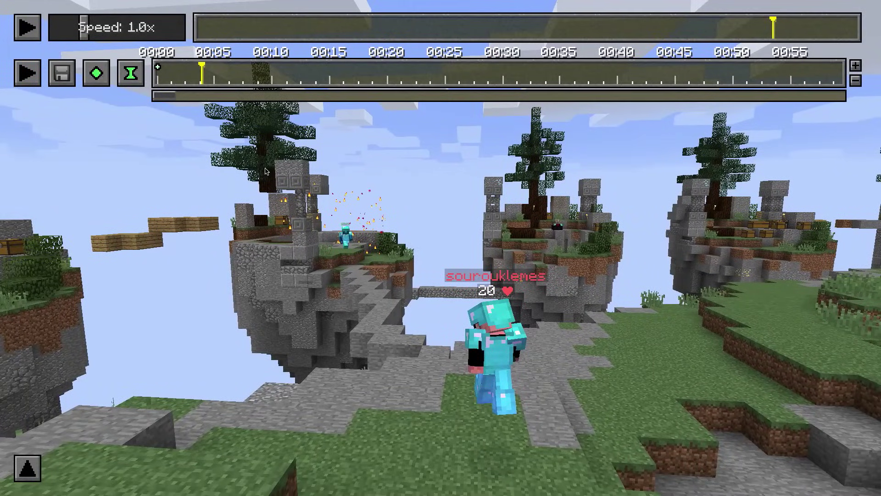
left_click(97, 72)
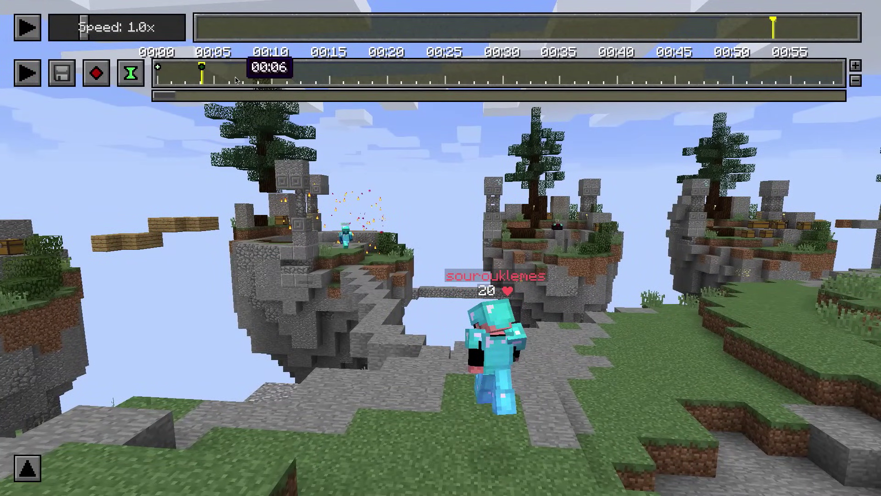
Add a camera position keyframe at about 00:07 from a viewpoint beside the stone bridge, framing both players.
left_click_drag(237, 80, 245, 81)
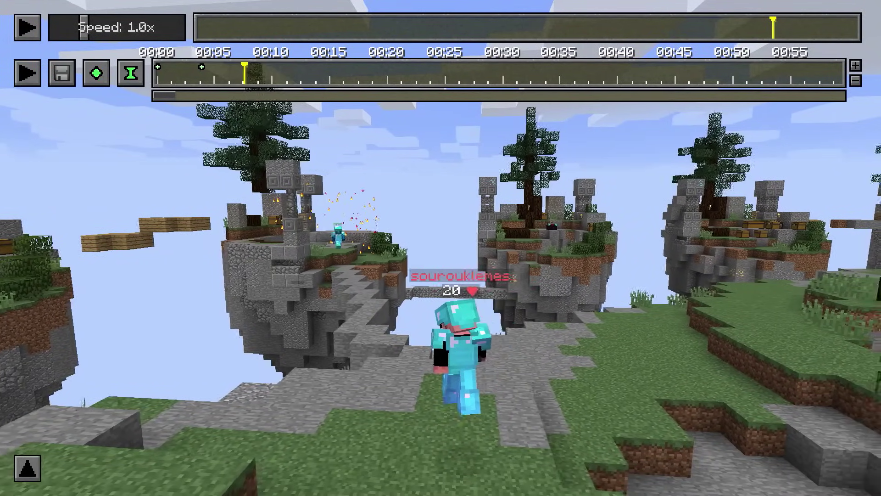
key("d")
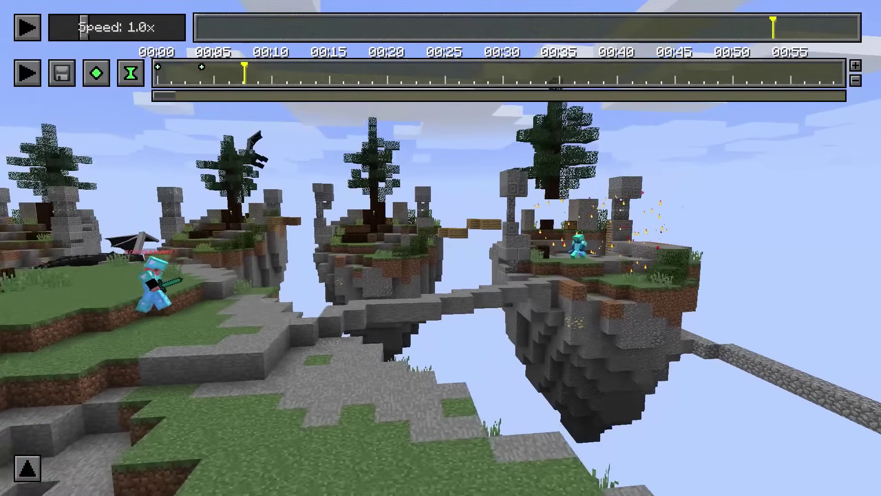
key("t")
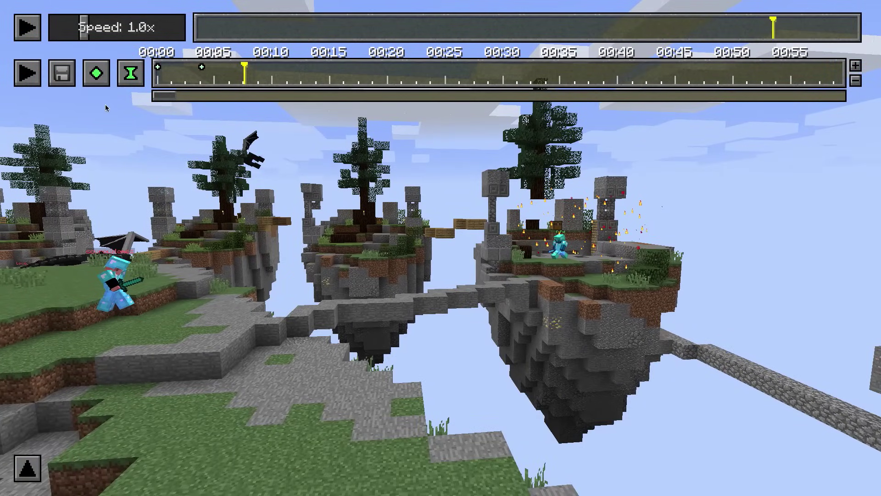
left_click(97, 73)
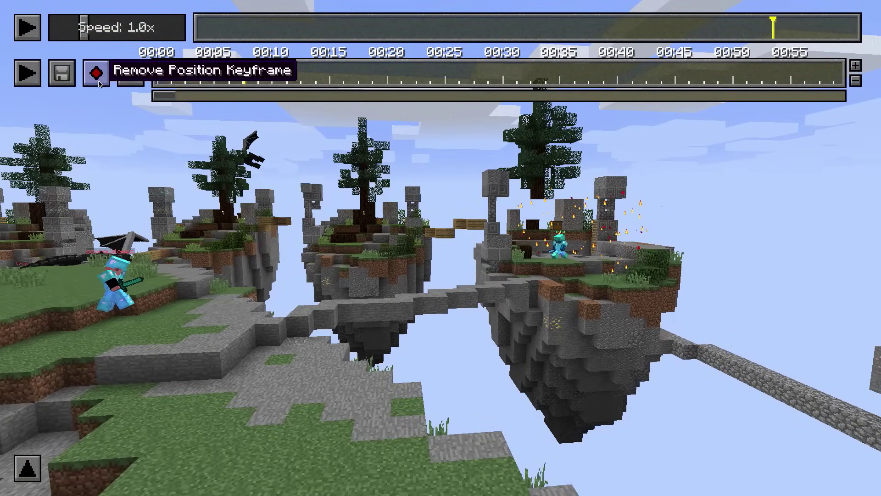
Add a camera position keyframe at 00:11 from near the burning island and turn on the camera path preview.
left_click(287, 81)
key("s")
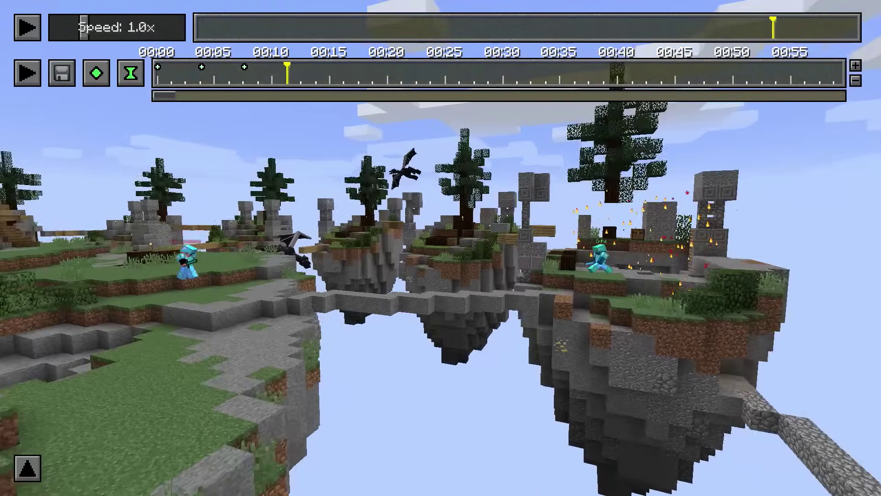
key("d")
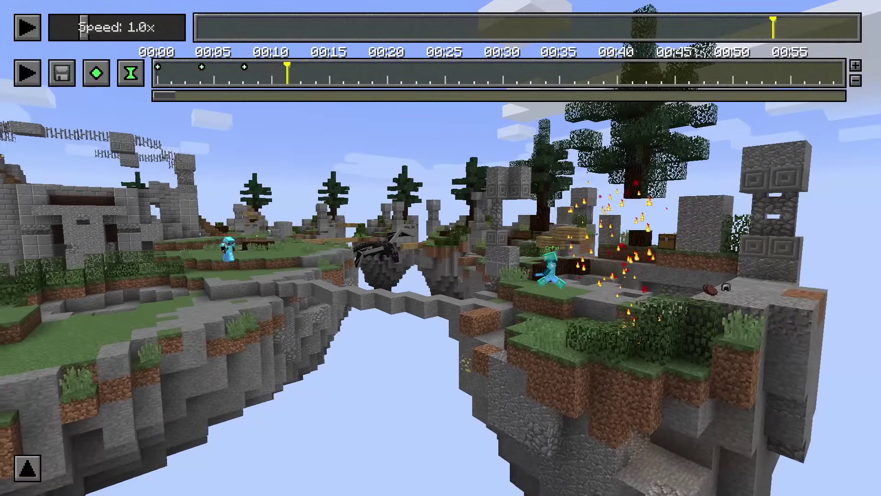
key("t")
left_click(96, 73)
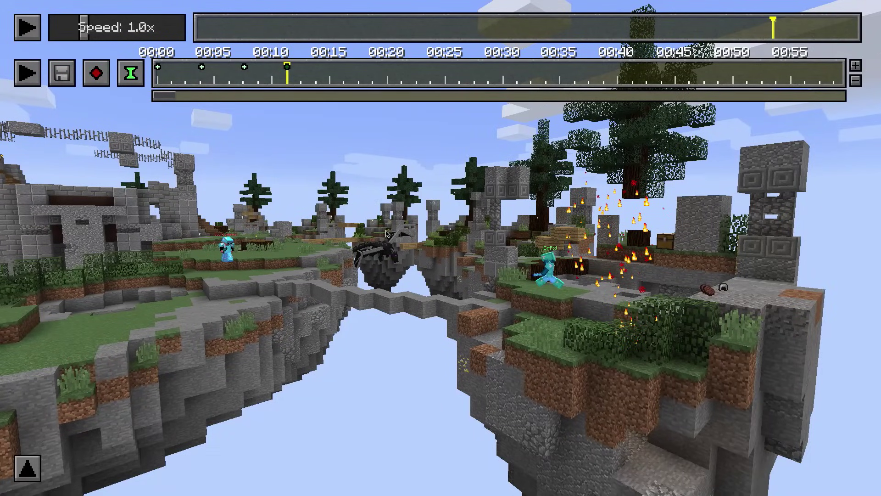
key("h")
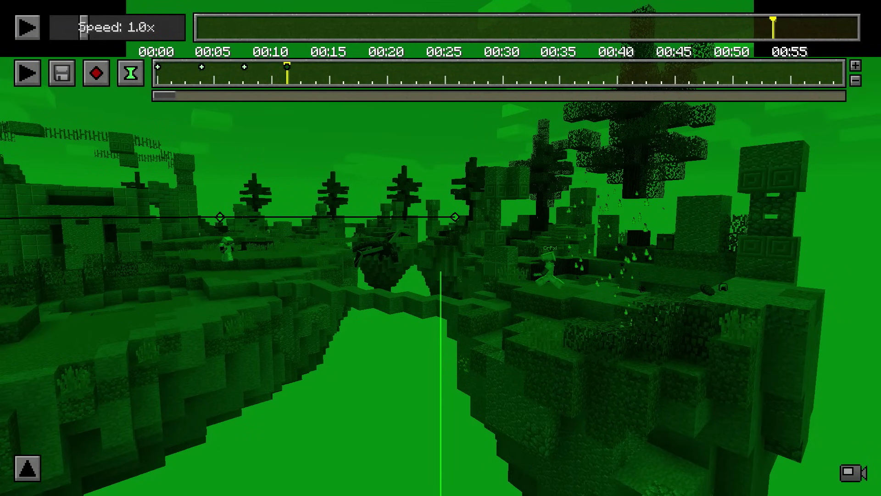
Fly the camera around the floating islands to examine the previewed camera path and its keyframe markers from several angles.
key("d")
key("space")
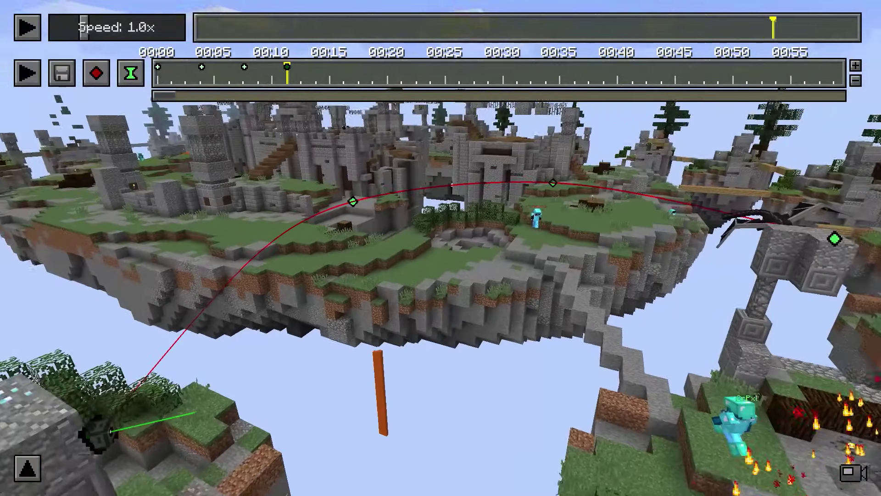
key("s")
key("space")
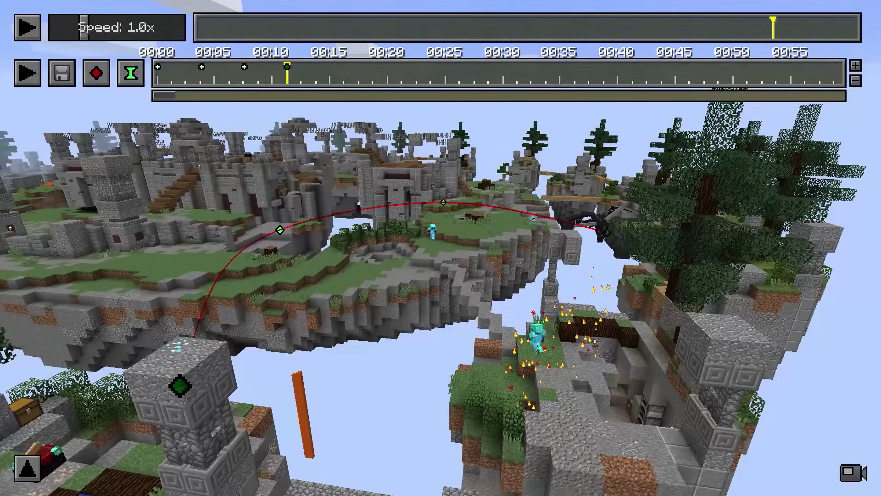
key("w")
key("a")
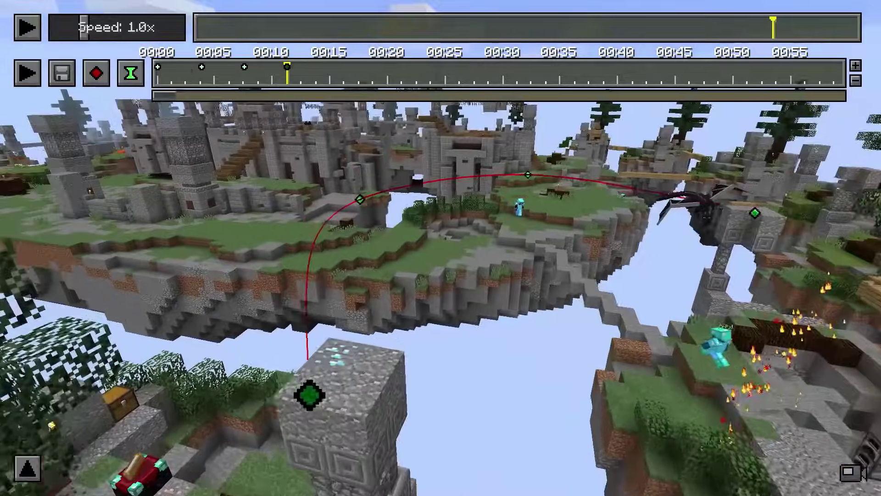
key("w")
key("a")
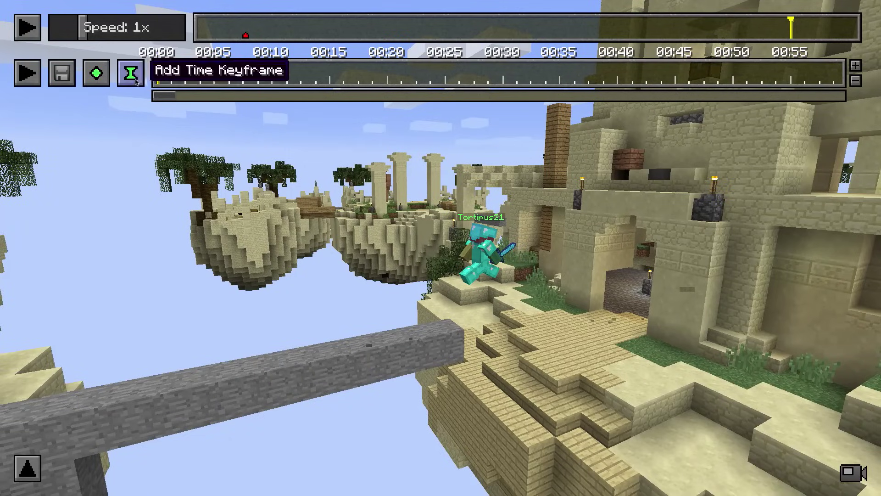
Add time keyframes at 00:00 and about 00:04, swinging the camera round to face the sandstone building in between.
left_click(129, 72)
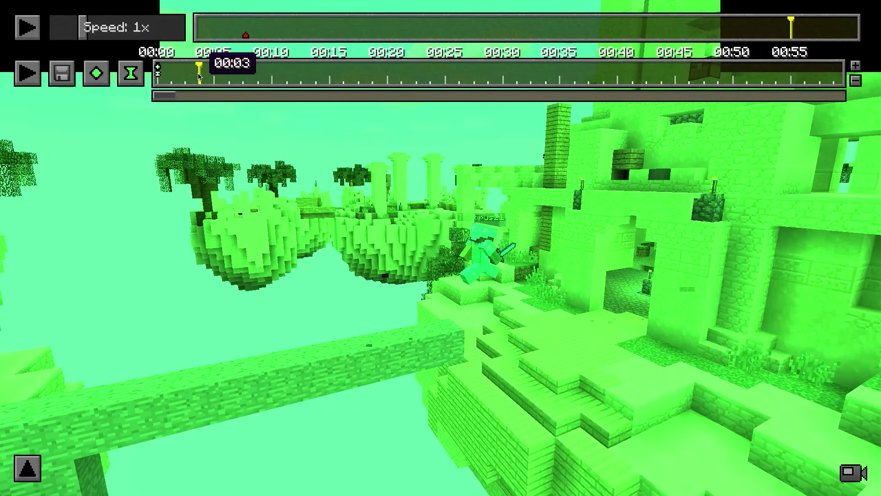
key("Escape")
key("a")
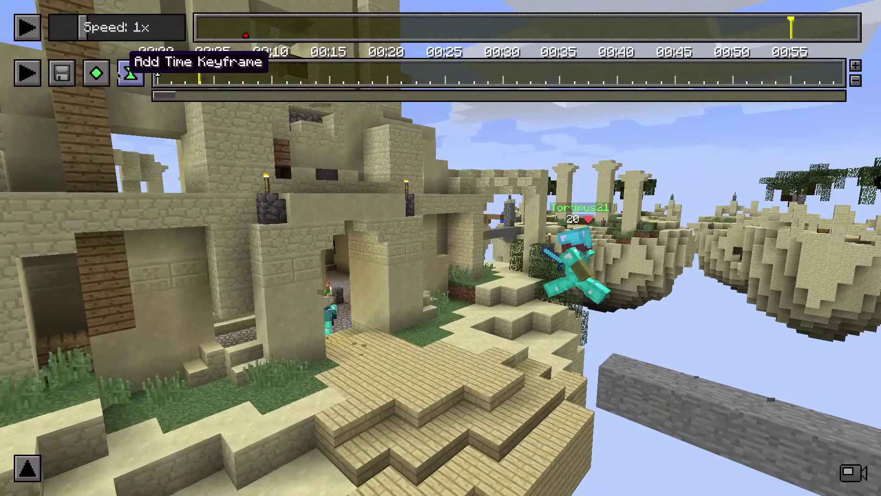
left_click(131, 73)
Add position and time keyframes at about 00:07 with the camera flown forward to the sandstone building's entrance.
left_click(235, 75)
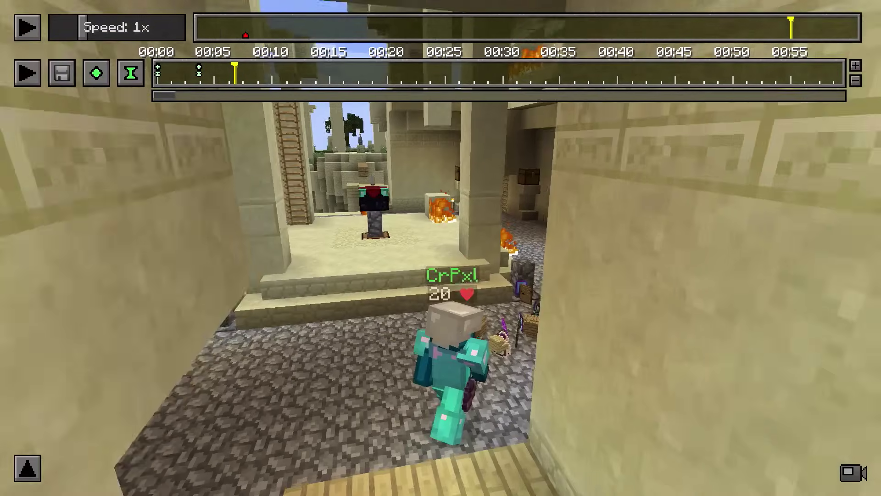
key("w")
key("t")
left_click(96, 73)
Add position and time keyframes at 00:10 from inside the building, viewing the player and fire from behind the enchanting table.
left_click(287, 76)
key("s")
key("a")
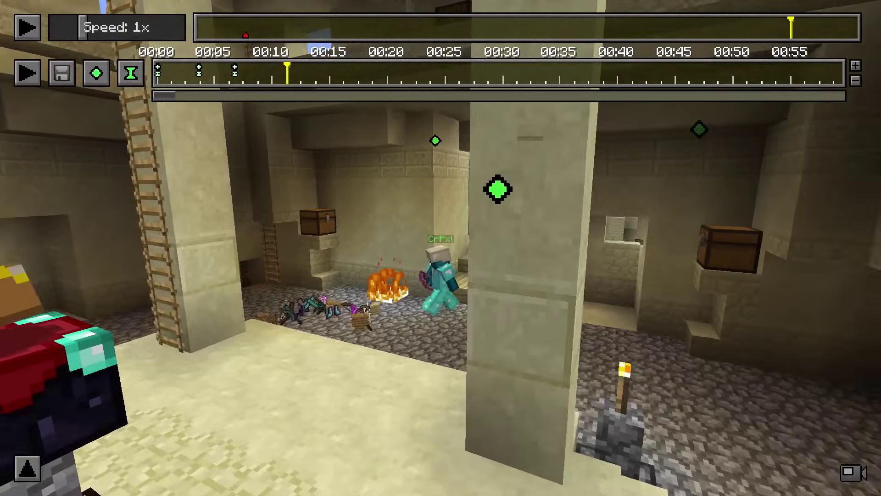
key("s")
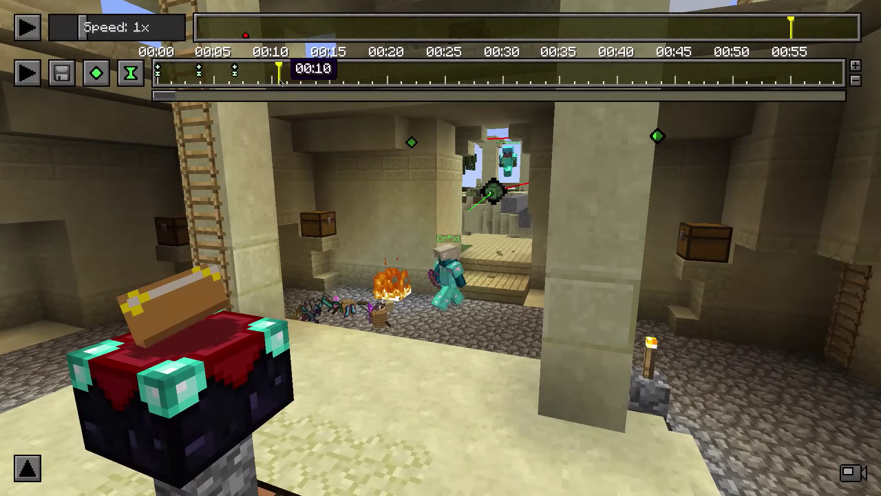
left_click(101, 79)
Place the path cursor at about 00:14, shift the camera around the enchanting table, and play the camera path.
left_click(315, 76)
key("Escape")
key("a")
key("t")
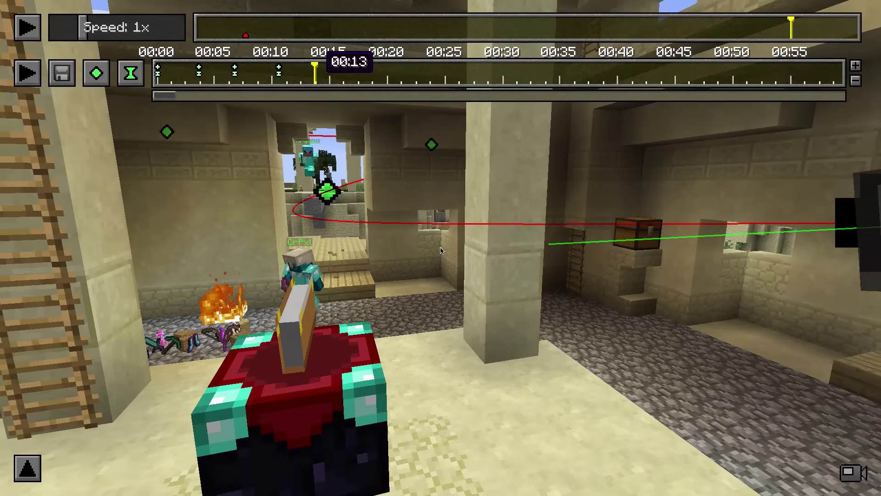
left_click(30, 80)
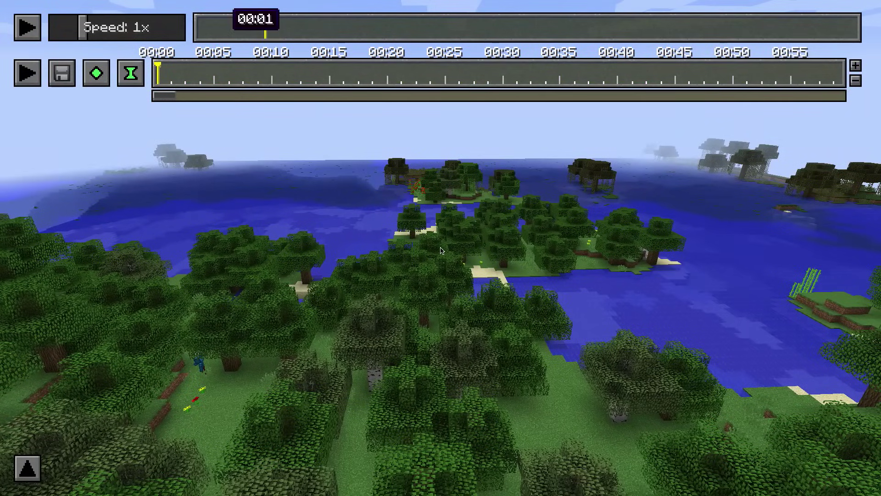
Add position and time keyframes at 00:00, with the replay advanced to 00:24 for the keyframes at 00:15, and shift those to about 00:05.
left_click(102, 79)
left_click(131, 73)
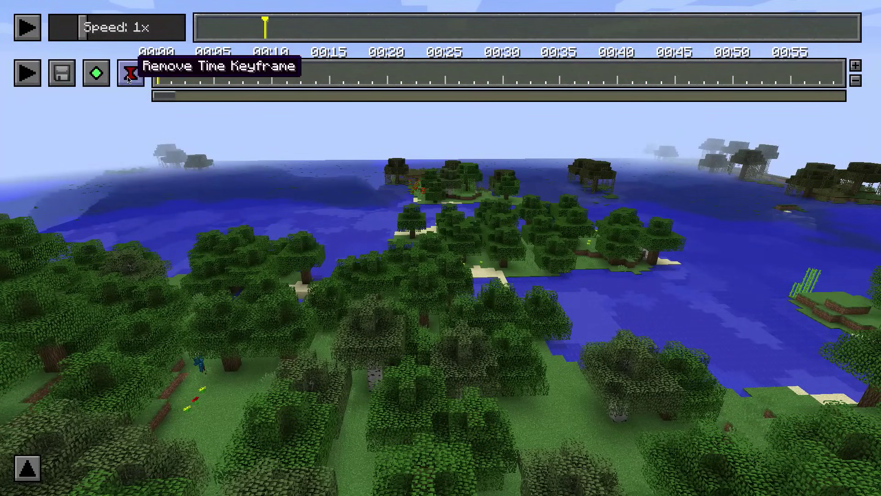
left_click(552, 28)
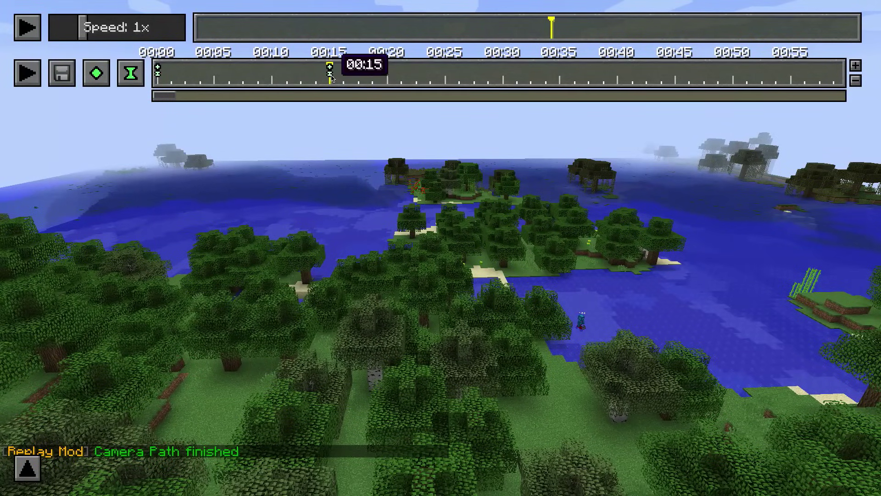
left_click_drag(330, 73, 216, 83)
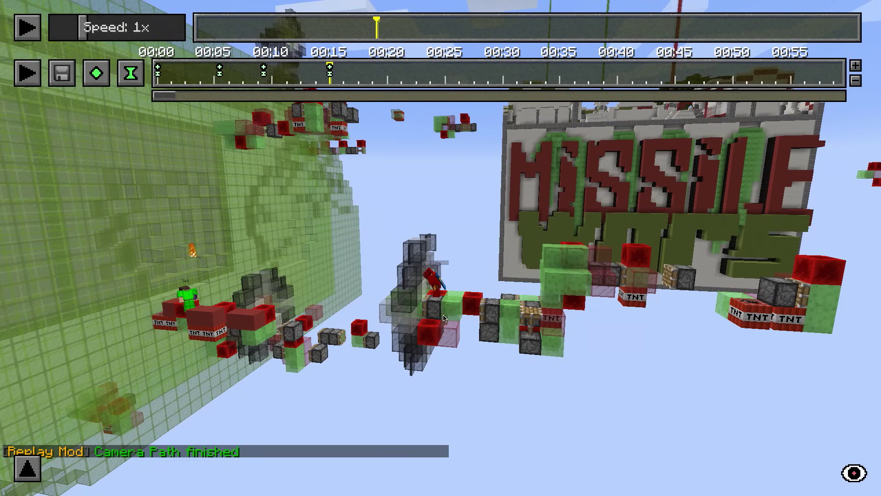
Render the camera path as a default-quality MP4 with a raised video framerate, and show the preview while rendering.
left_click(62, 73)
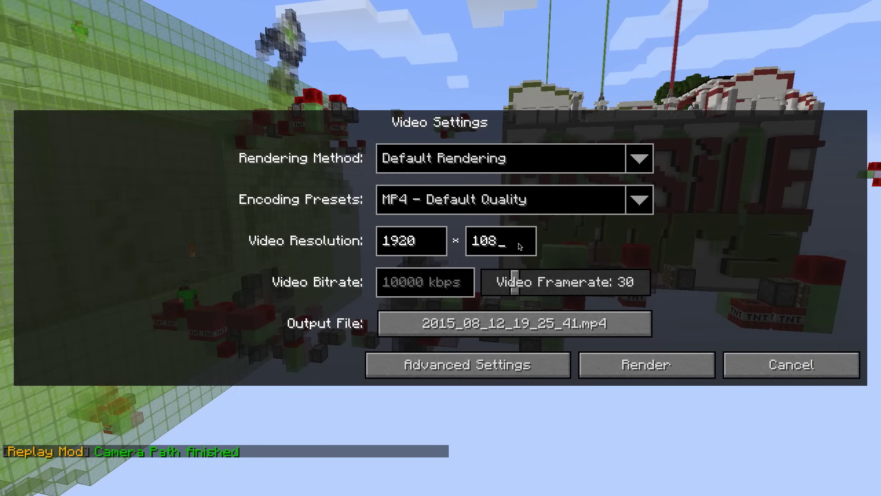
left_click_drag(514, 282, 541, 281)
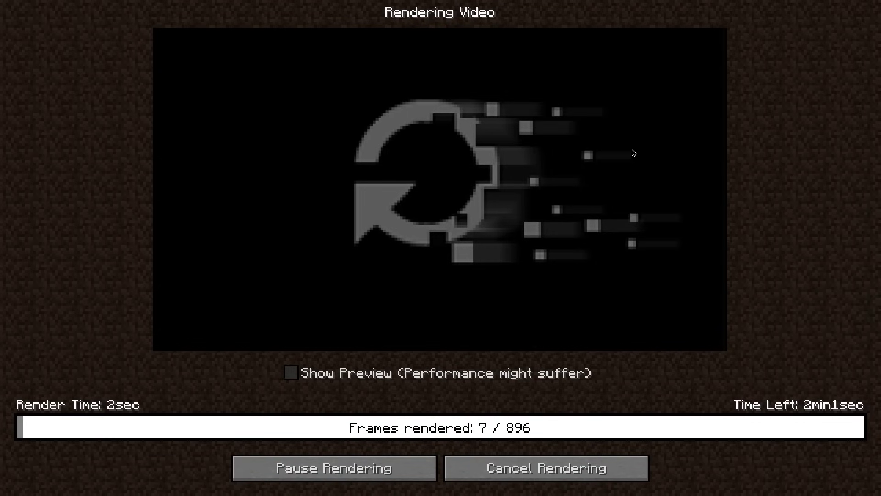
left_click(508, 374)
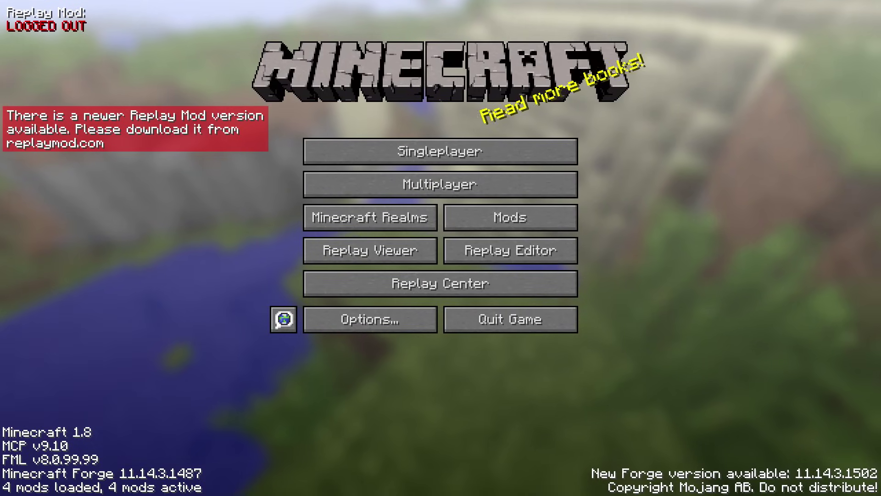
Open the Replay Center and log in to ReplayMod.com with the account username and password.
left_click(439, 284)
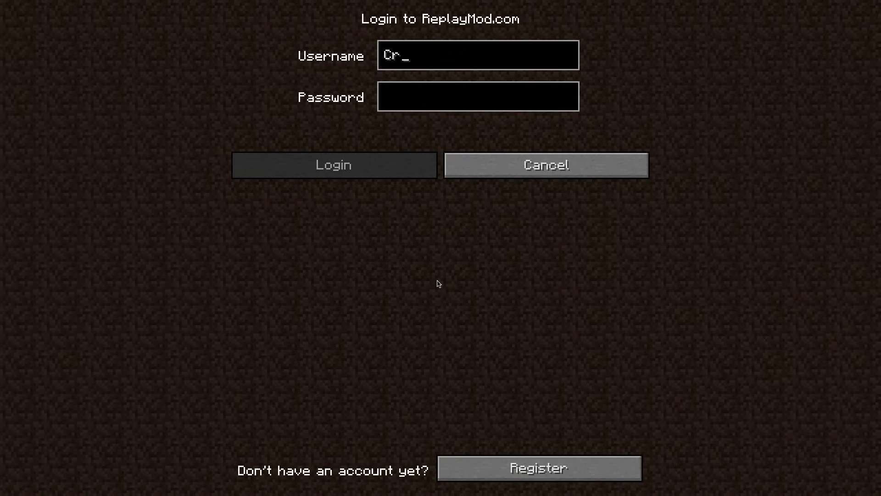
key("Tab")
type("**************")
key("Return")
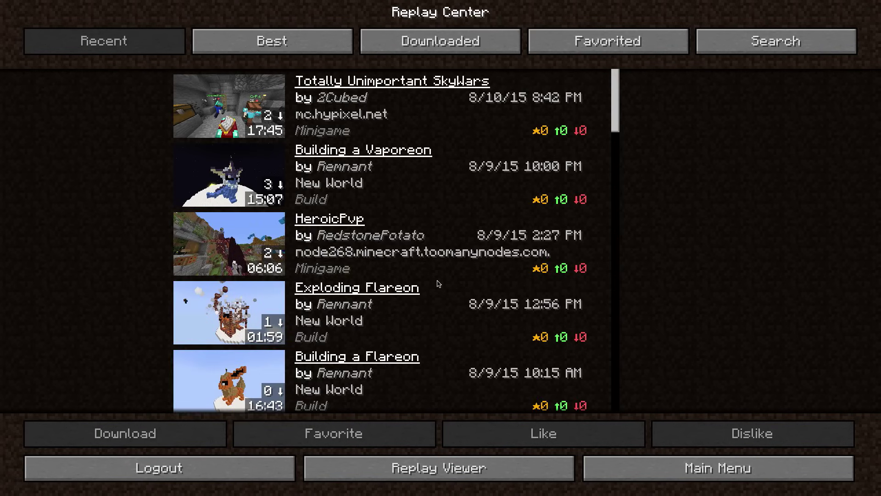
Look through the Replay Center's recent, best, downloaded and favorited replays.
scroll(402, 245, "down", 9)
scroll(402, 248, "up", 9)
left_click(259, 42)
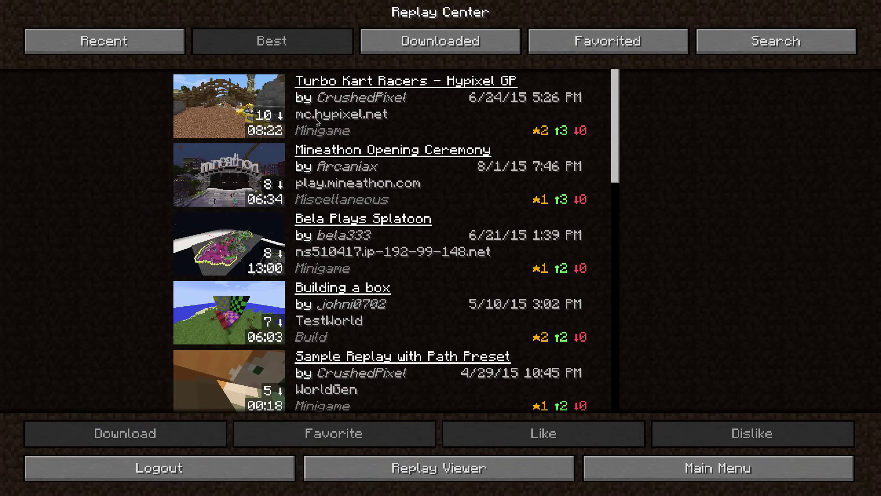
scroll(334, 120, "down", 9)
scroll(338, 114, "up", 9)
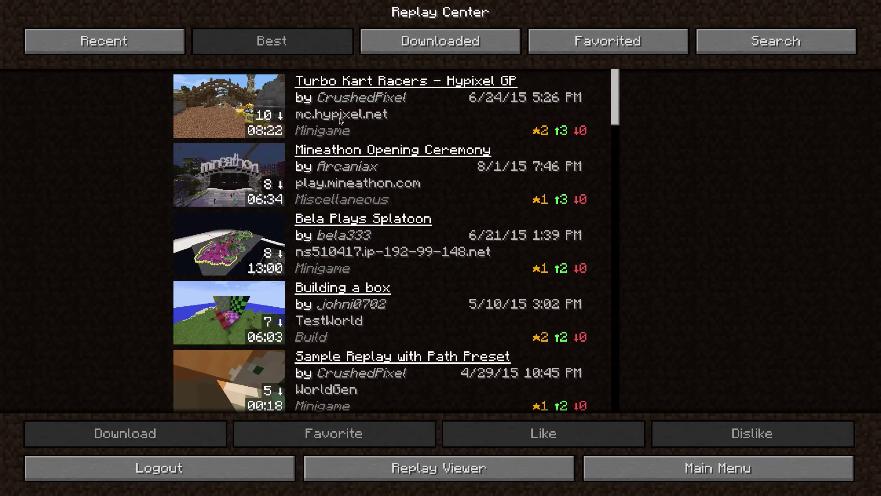
left_click(402, 53)
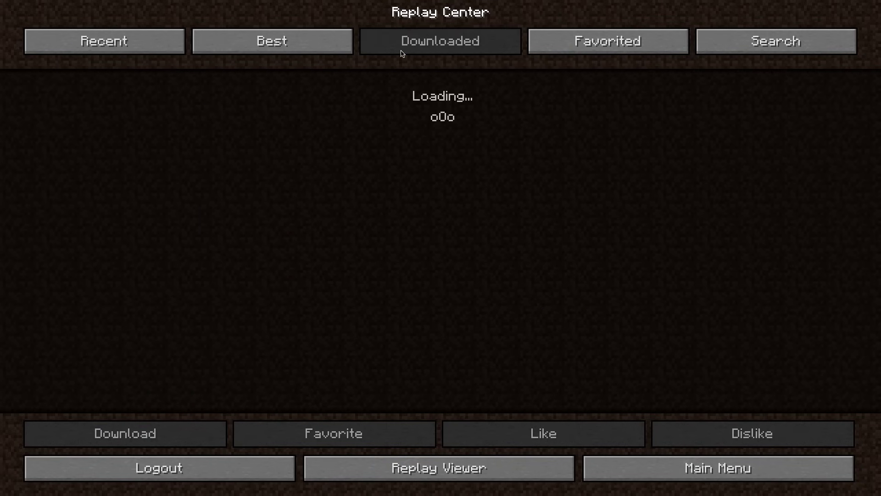
left_click(565, 49)
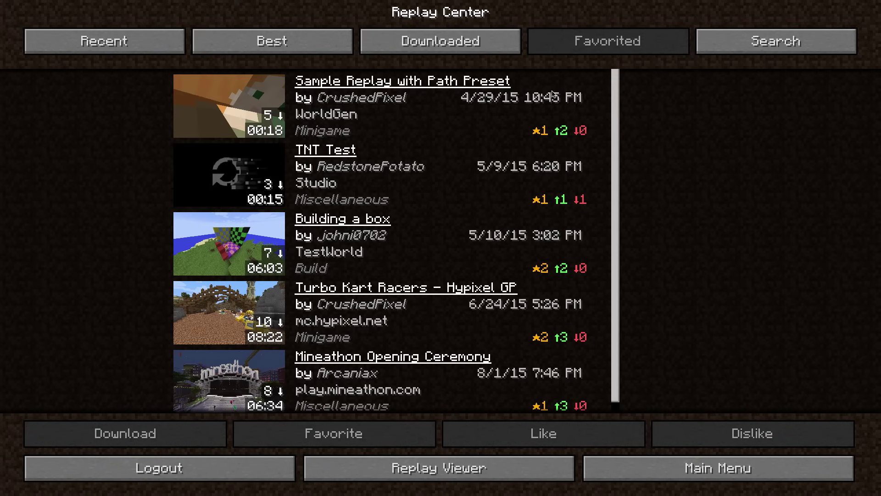
Search the Replay Center for replays recorded on the Hypixel server and look through the matches.
left_click(798, 31)
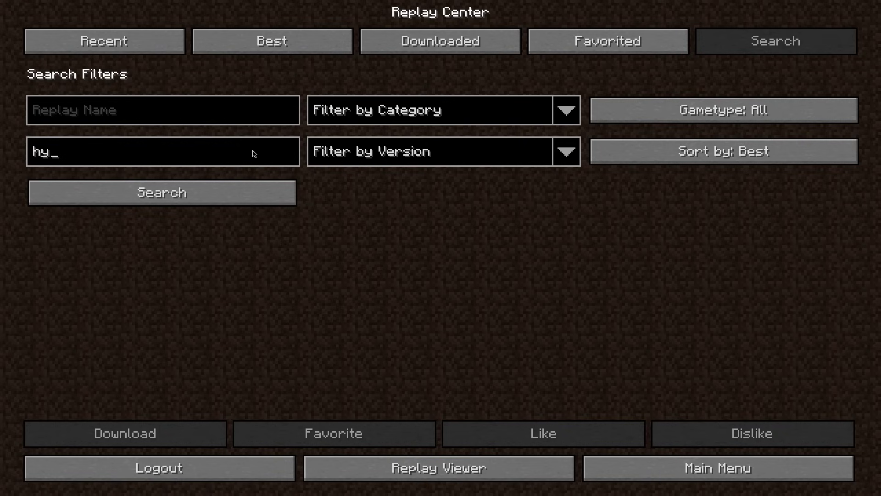
left_click(249, 193)
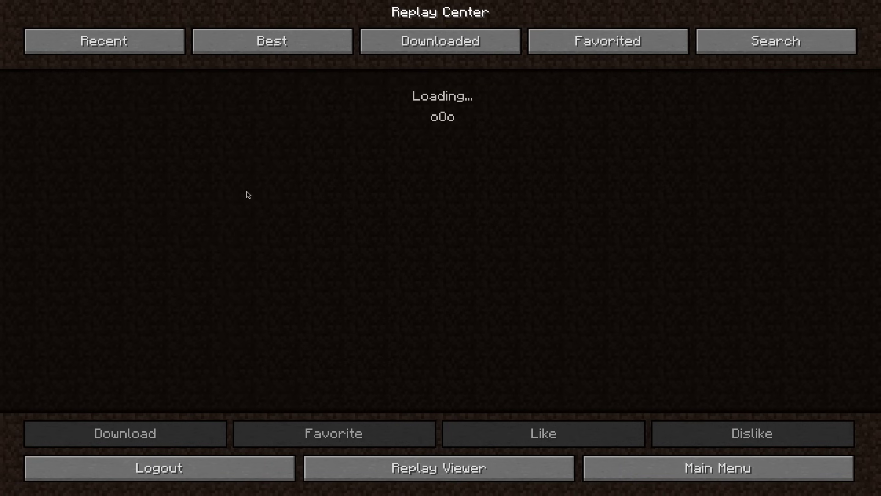
scroll(255, 202, "down", 10)
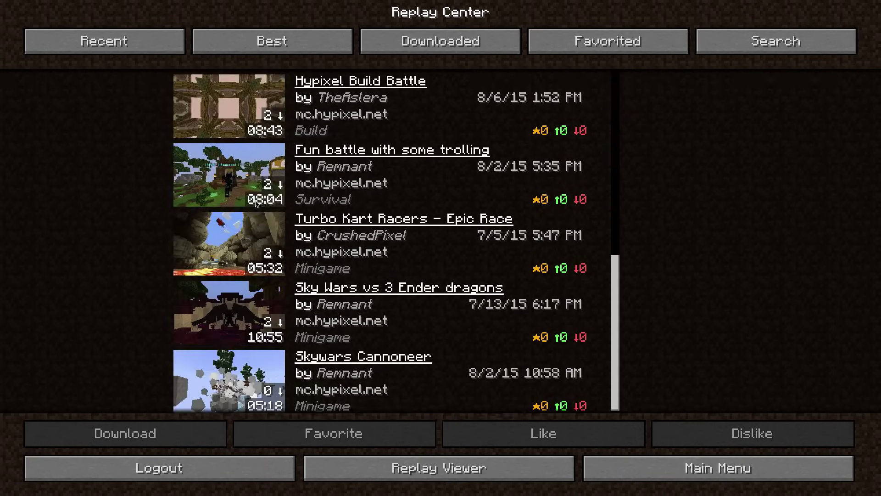
scroll(256, 204, "up", 4)
scroll(256, 204, "up", 6)
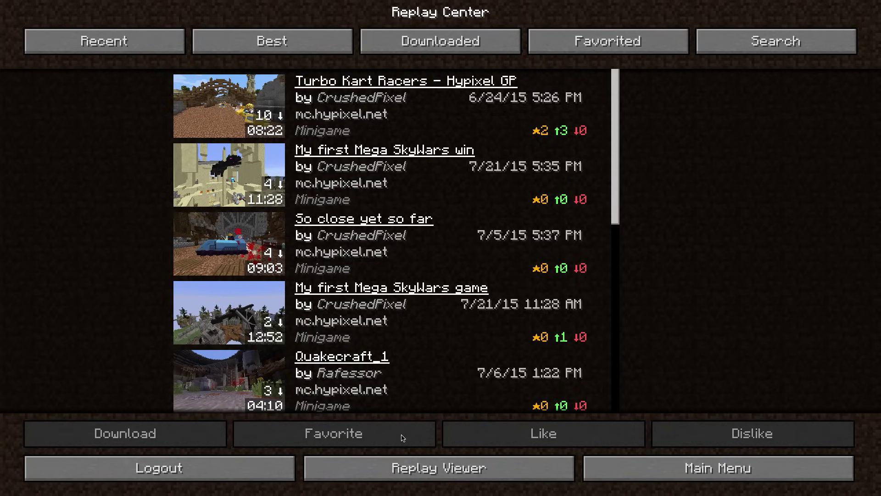
Find the Giant_Missile_Wars_Game recording in the Replay Viewer and open its upload form.
left_click(451, 460)
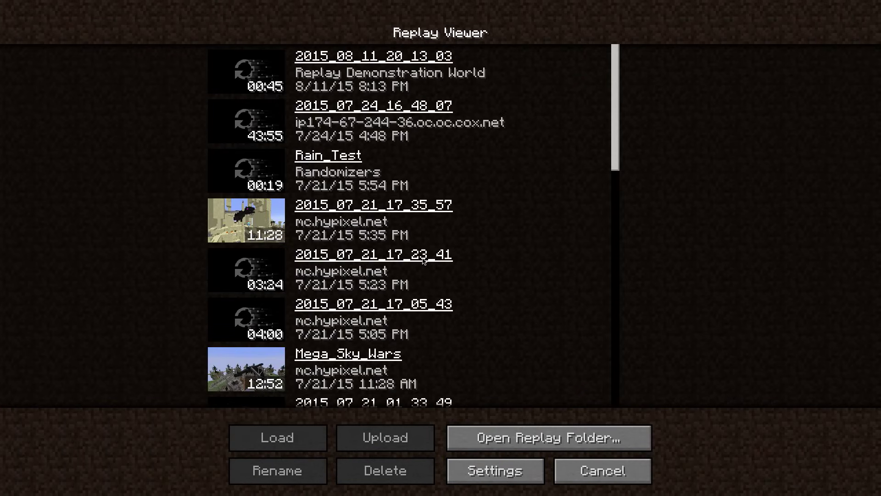
scroll(424, 261, "down", 1)
scroll(423, 261, "down", 8)
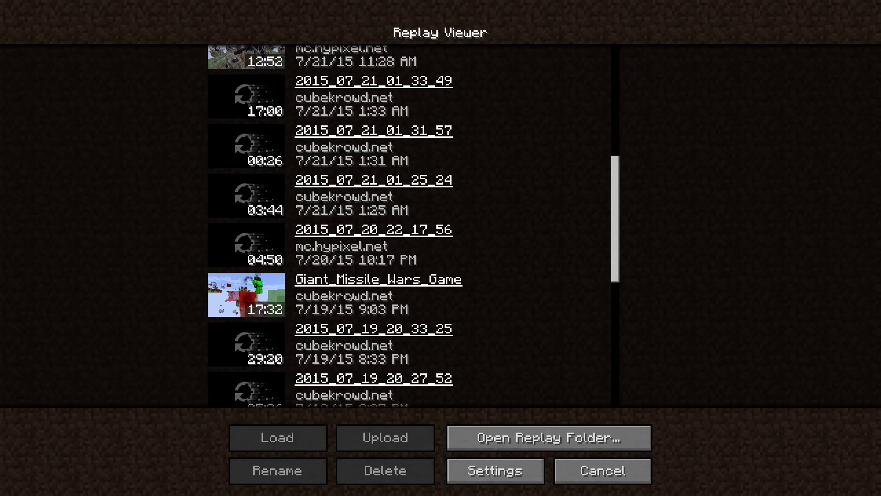
left_click(349, 297)
left_click(372, 447)
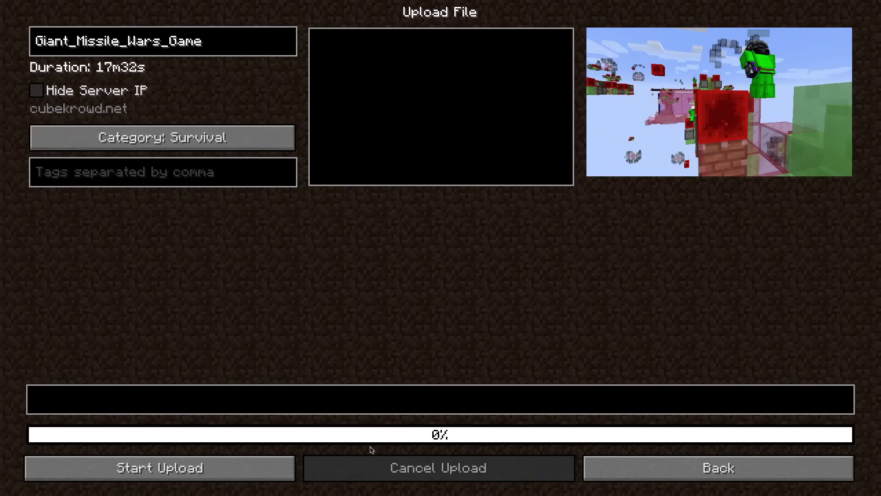
Title the upload "Missile Wars with Cubehamster" and describe it as "A round of Missilewars on the CubeKrowd Server with Cubehamster and some other friends.".
left_click(233, 46)
key("ctrl+a")
type("Missi")
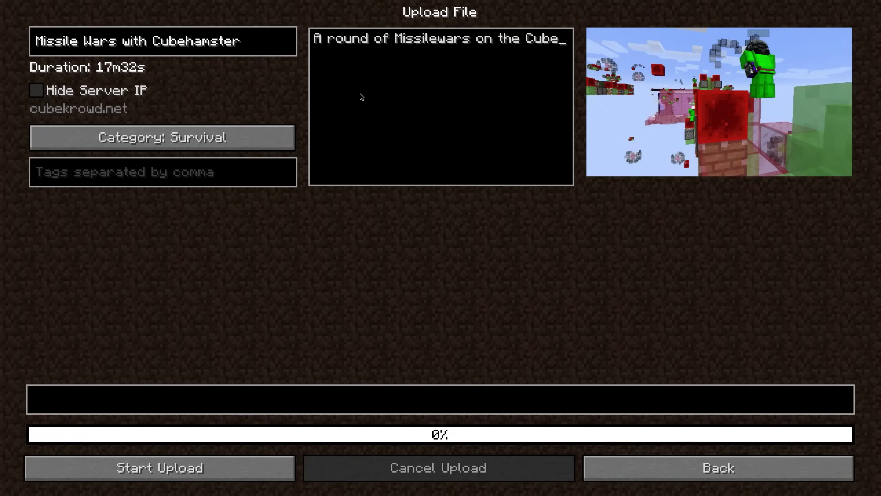
type("Krowd Server with Cubeh")
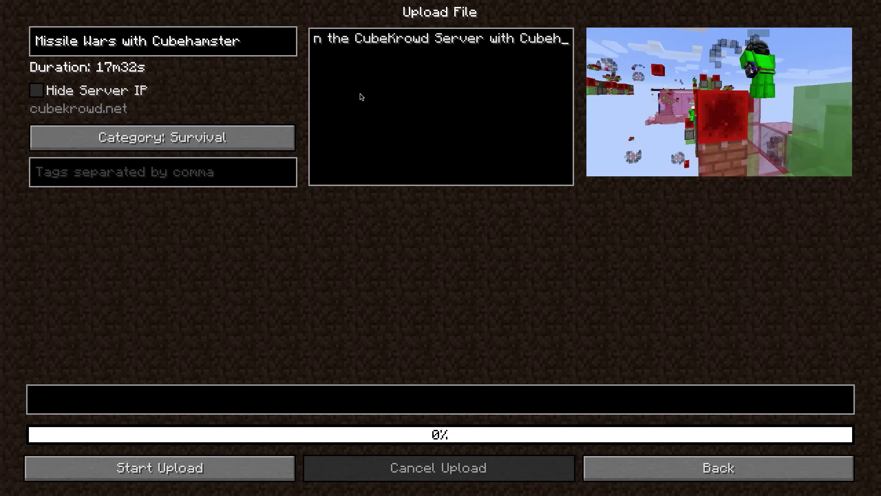
type("amster and some other friends.")
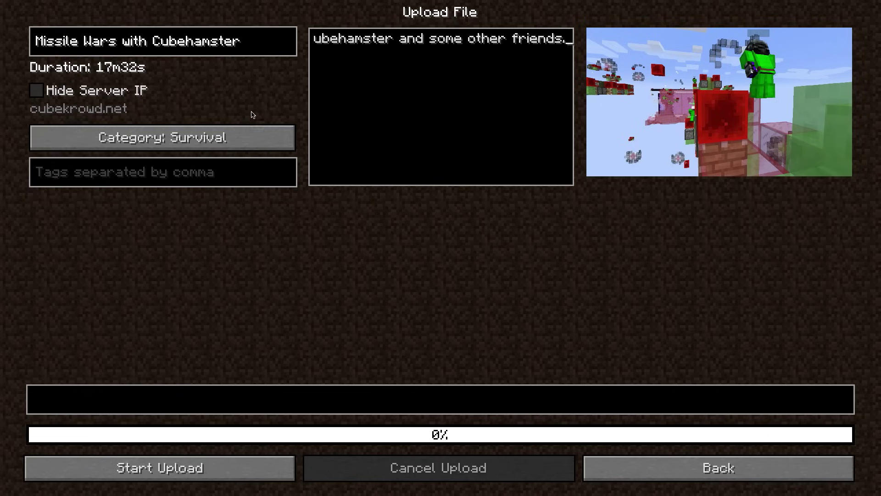
Set the replay's category to Minigame, tag it "missile,wars,battle,pvp", and start the upload.
left_click(197, 136)
left_click(188, 171)
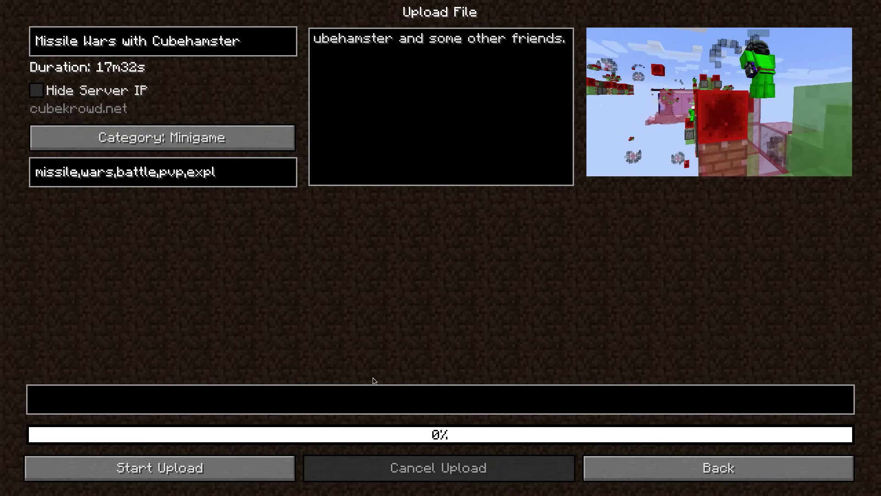
left_click(190, 469)
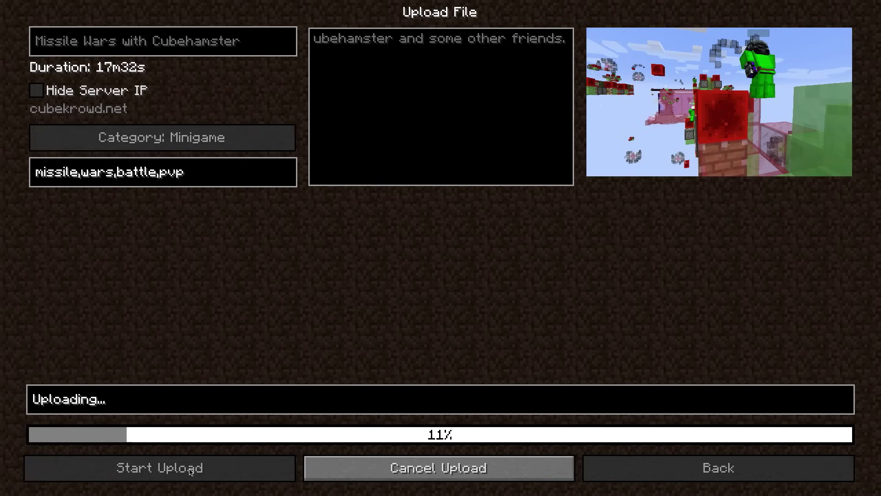